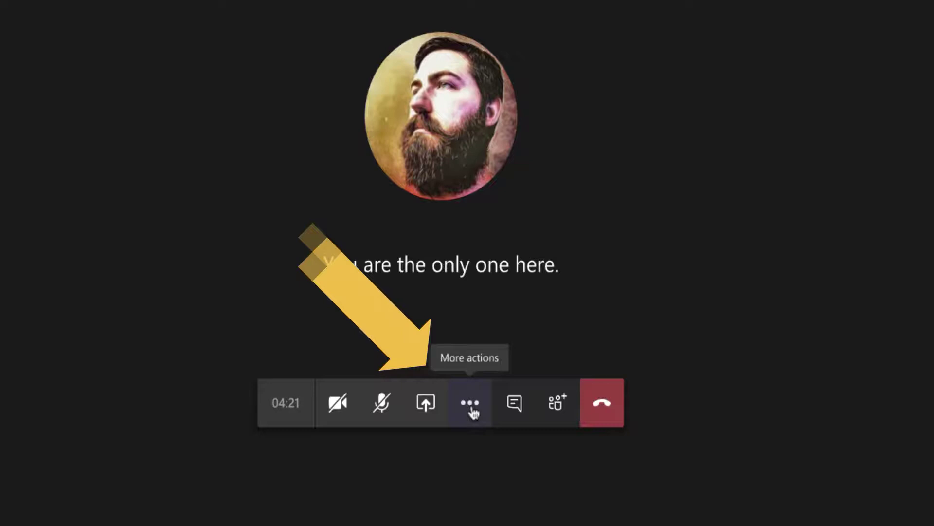
Start recording the meeting from the call bar's More actions menu
click(470, 407)
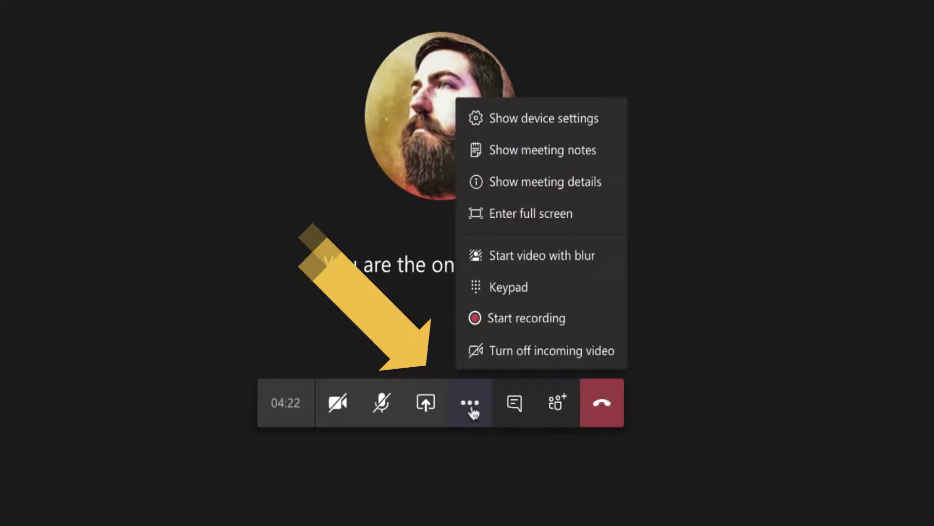
click(539, 319)
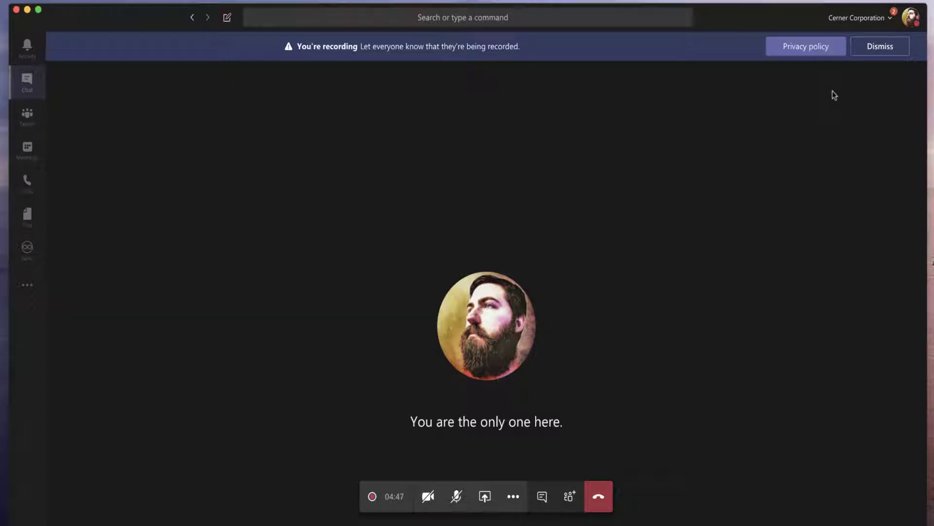
Dismiss the You're recording banner so the call keeps recording undisturbed
click(878, 46)
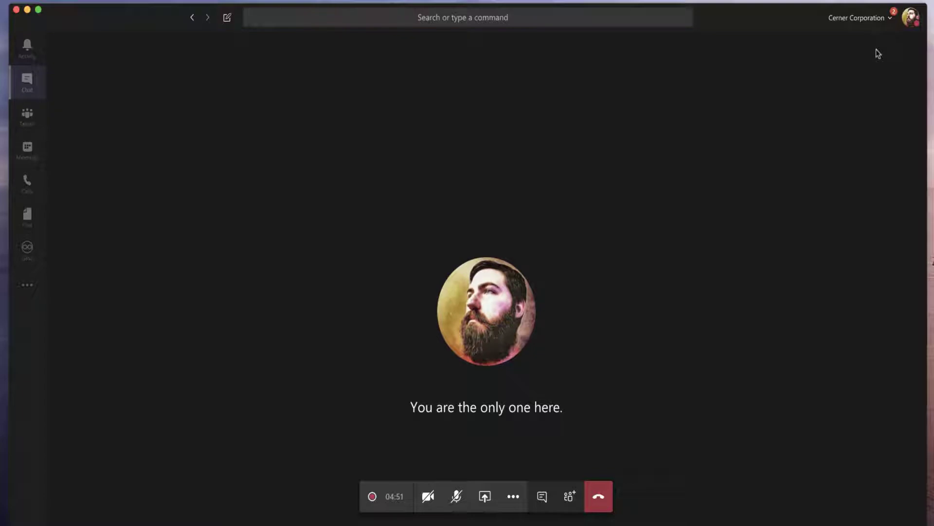
mouse_move(368, 498)
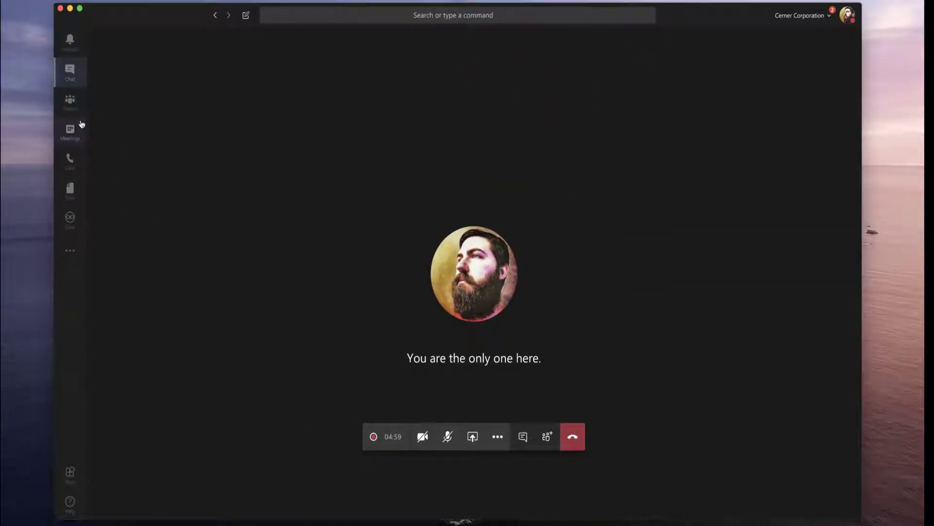
click(71, 132)
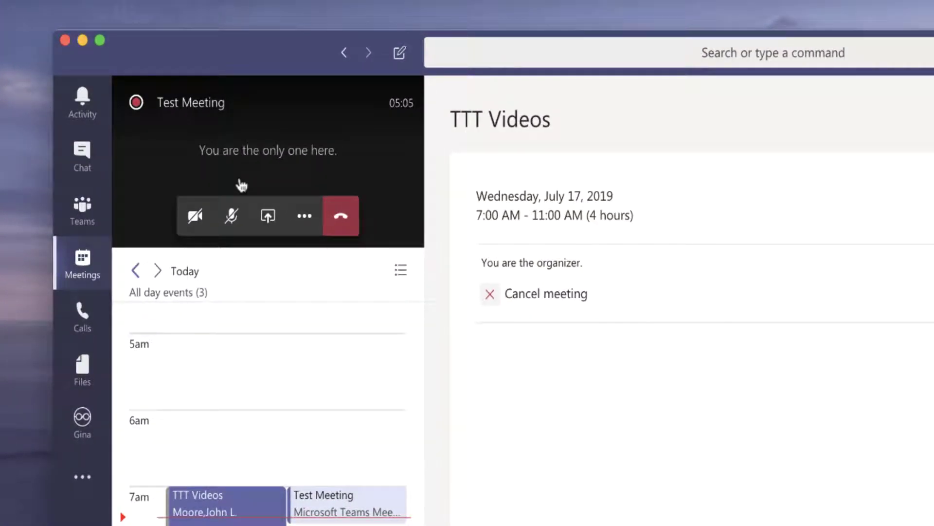
mouse_move(139, 110)
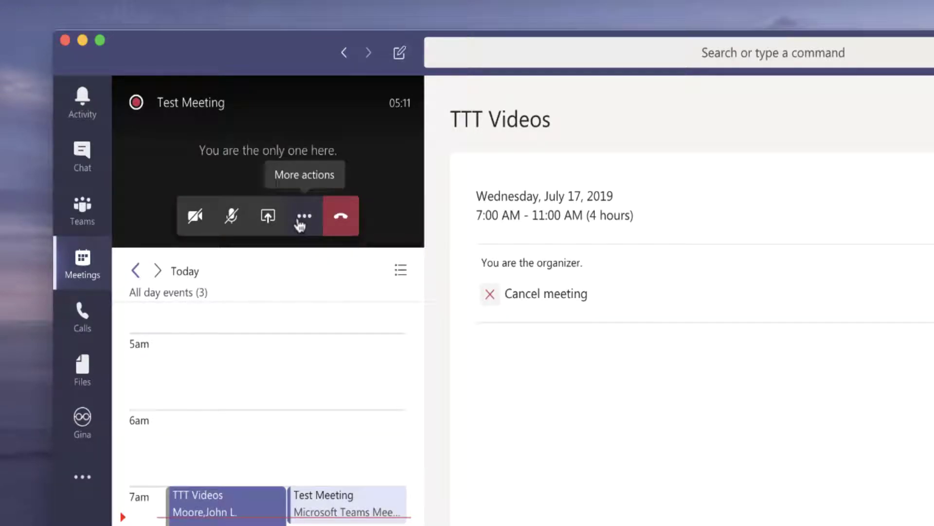
click(96, 166)
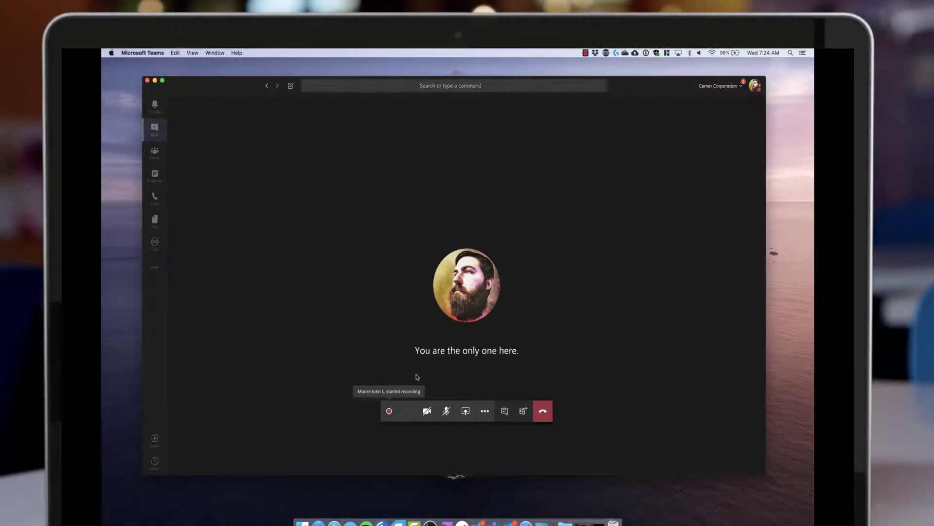
Present Screen #1 in the meeting and bring up a Finder window
click(463, 410)
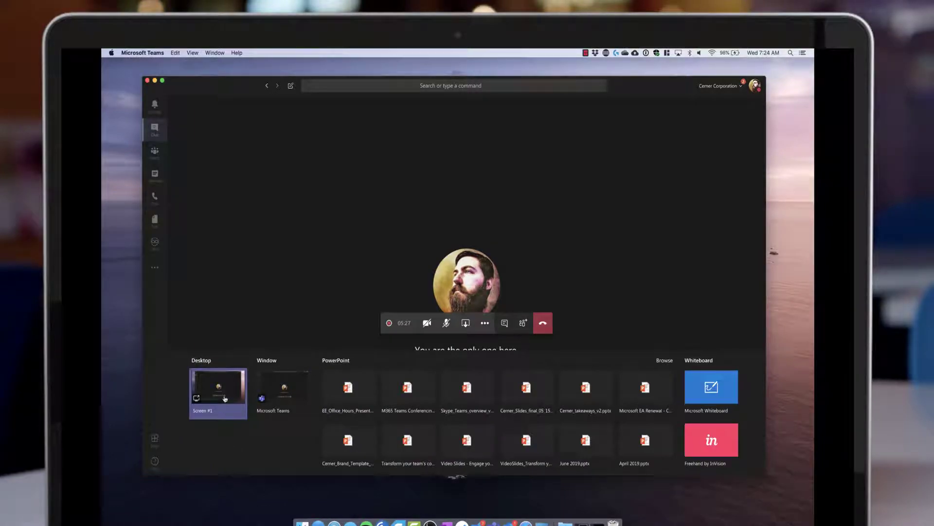
click(224, 399)
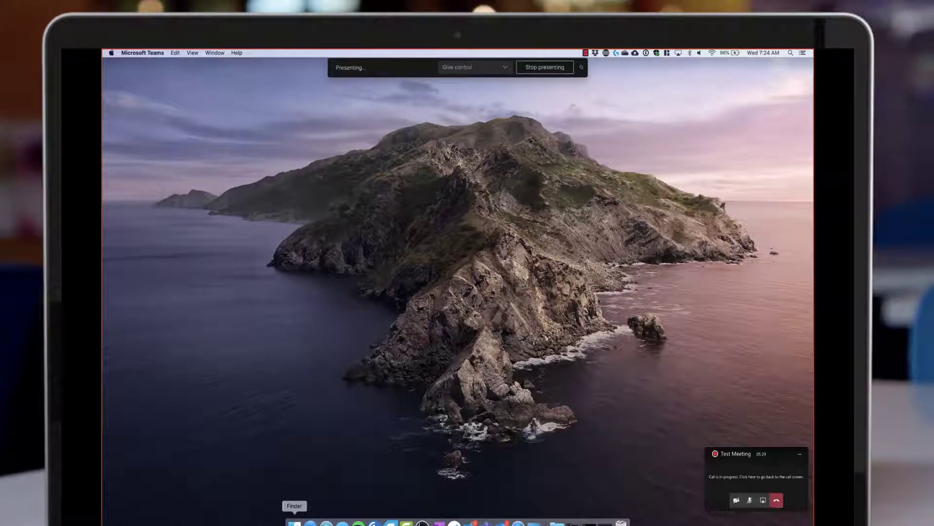
click(294, 523)
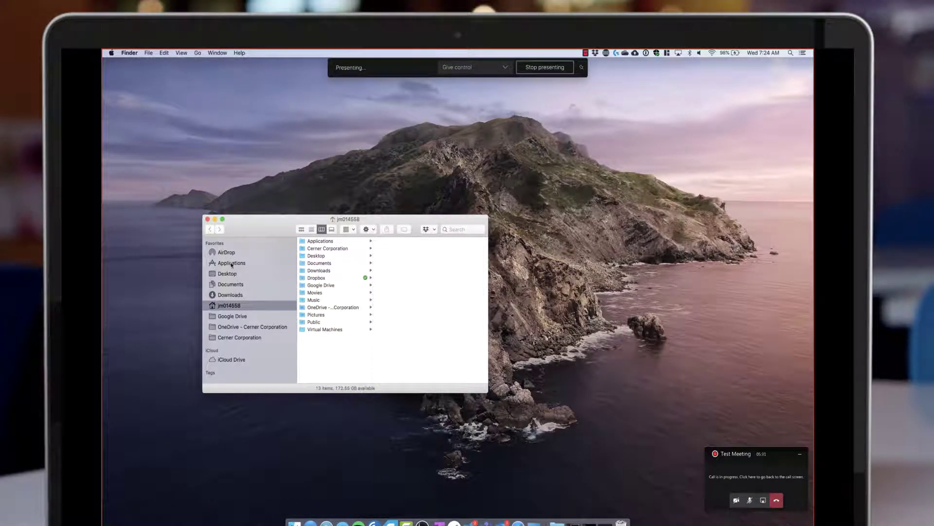
drag(251, 230, 271, 166)
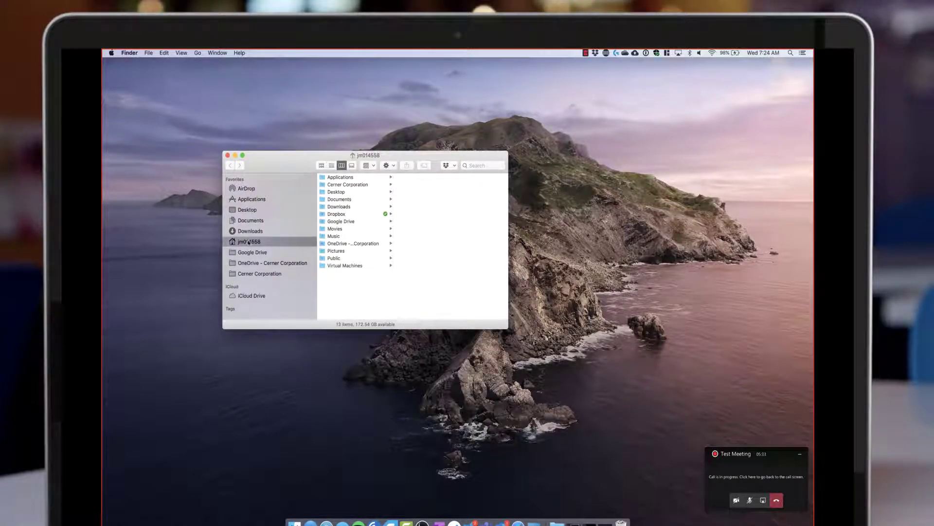
Browse OneDrive - Cerner Corporation to Cerner Microsoft Champions, then close Finder and return to the call
click(338, 244)
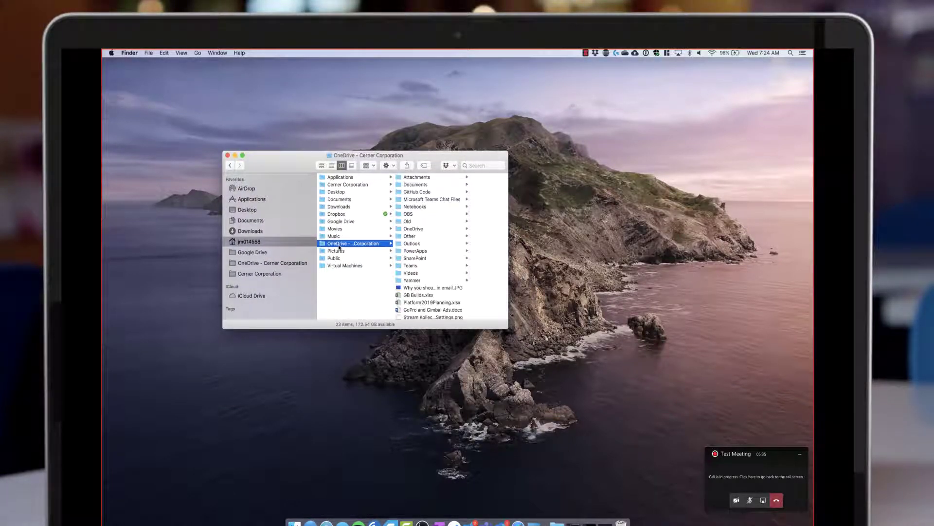
click(347, 187)
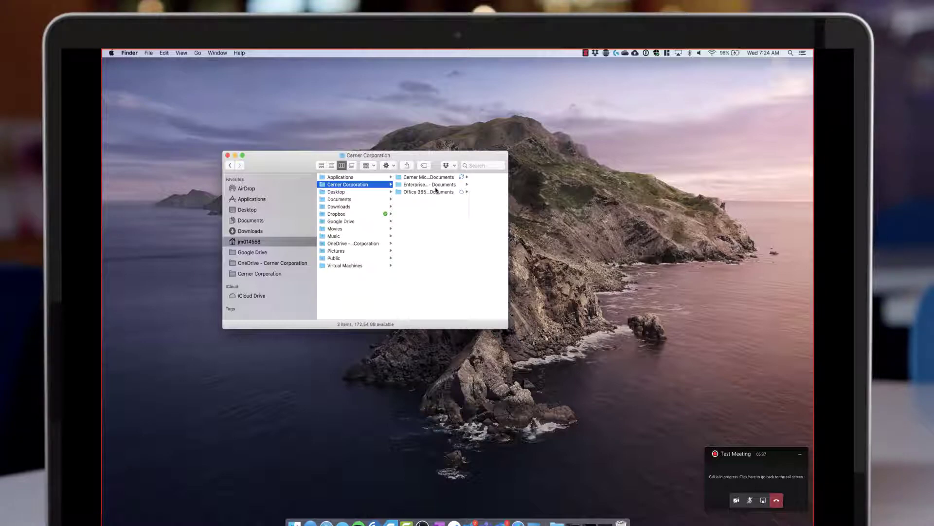
click(428, 191)
click(392, 177)
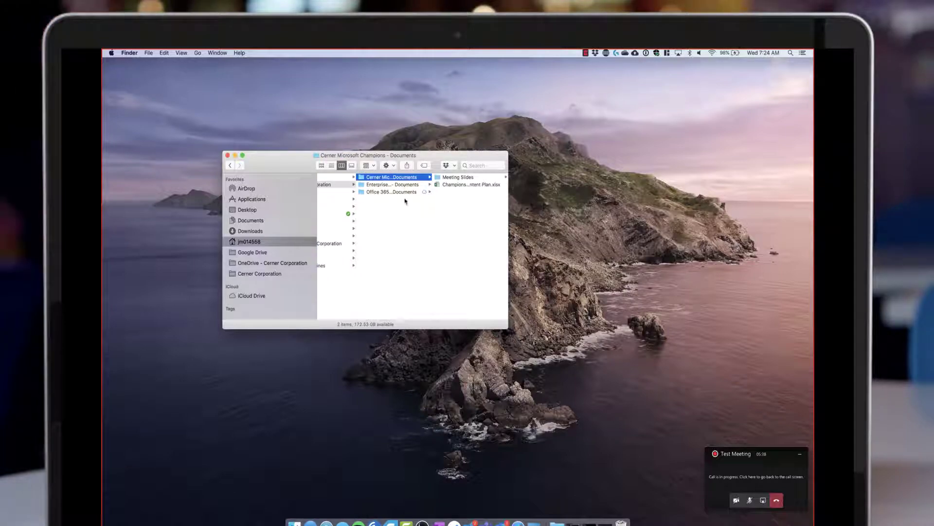
click(227, 154)
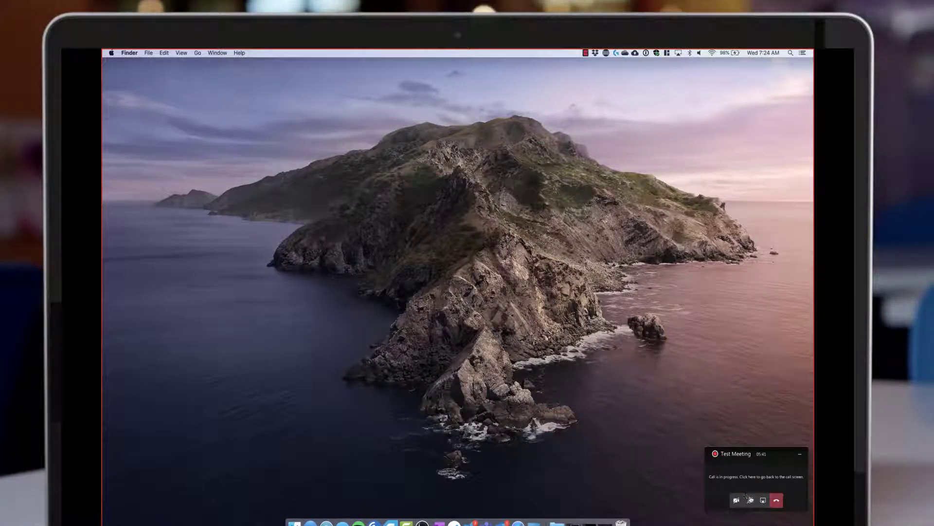
click(759, 487)
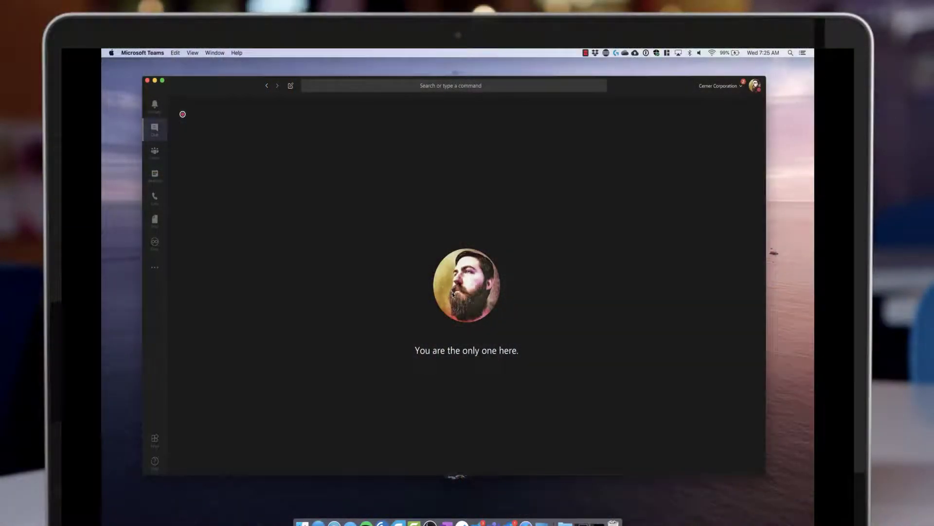
Stop the meeting recording via More actions and confirm in the Stop recording? dialog
mouse_move(532, 355)
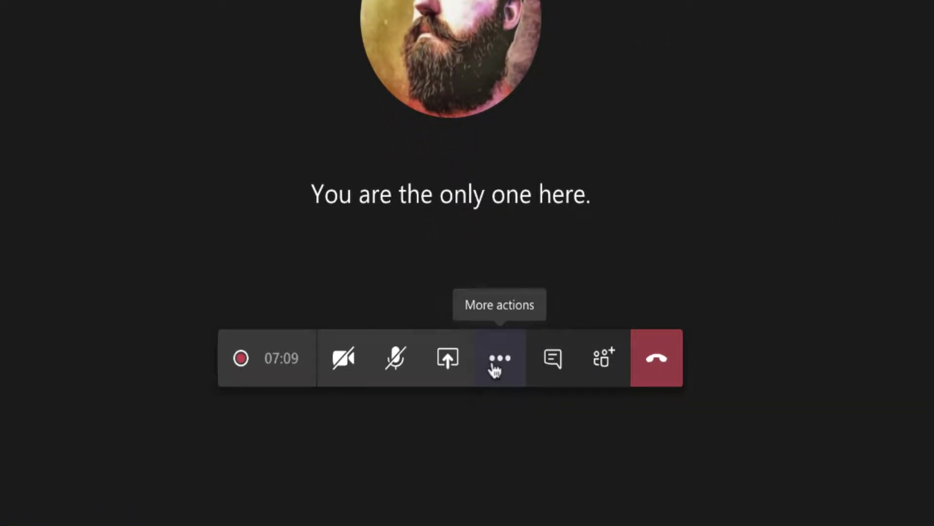
click(496, 369)
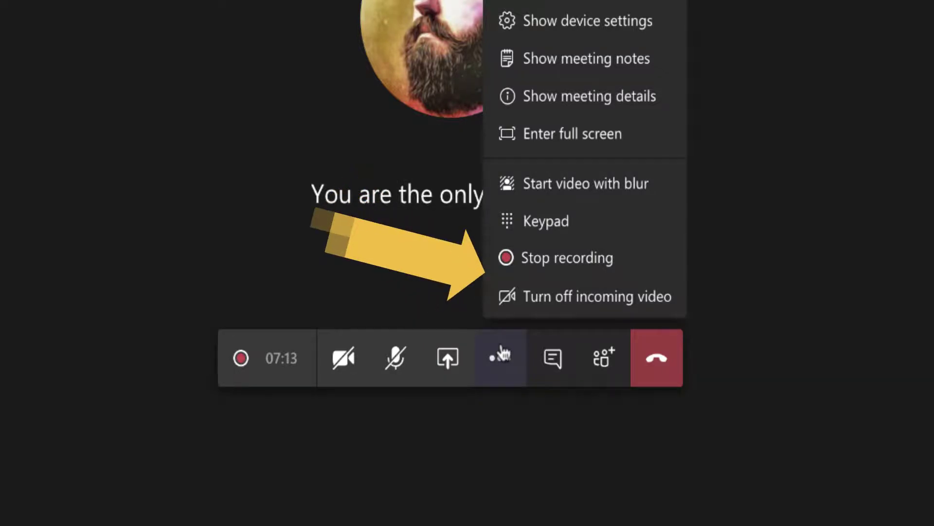
click(582, 261)
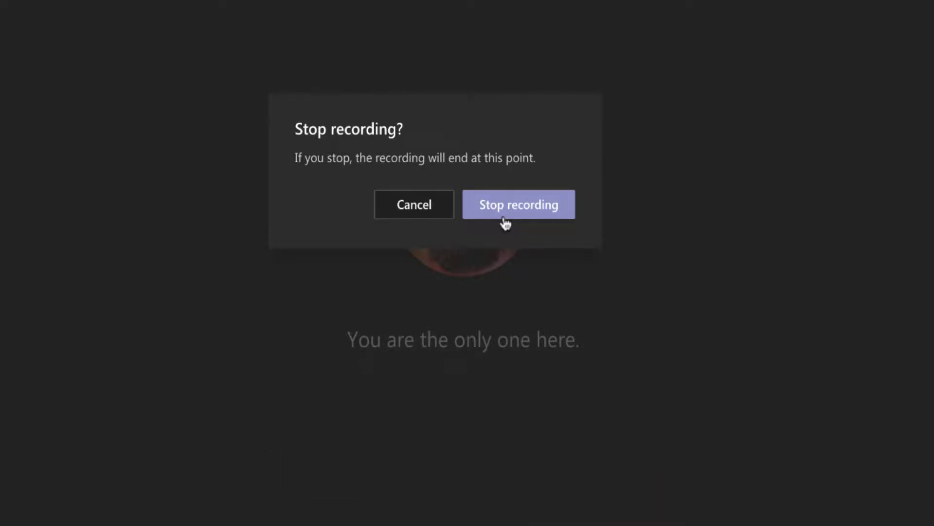
click(505, 223)
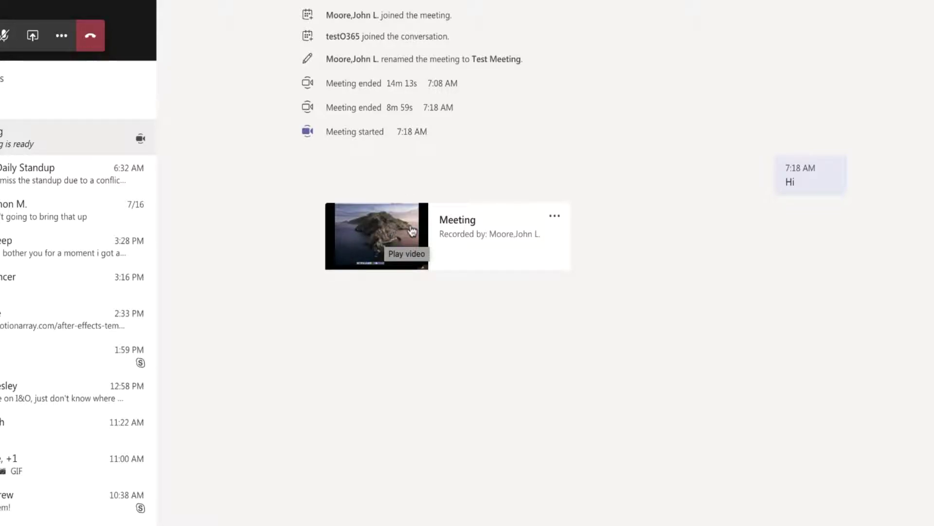
Preview the Meeting recording, close the player, and bring up the card's options
click(389, 234)
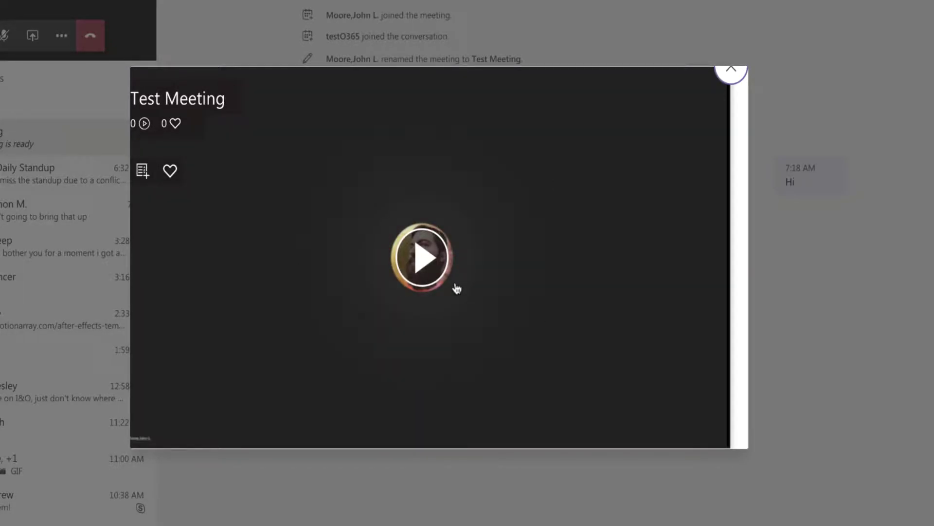
click(818, 325)
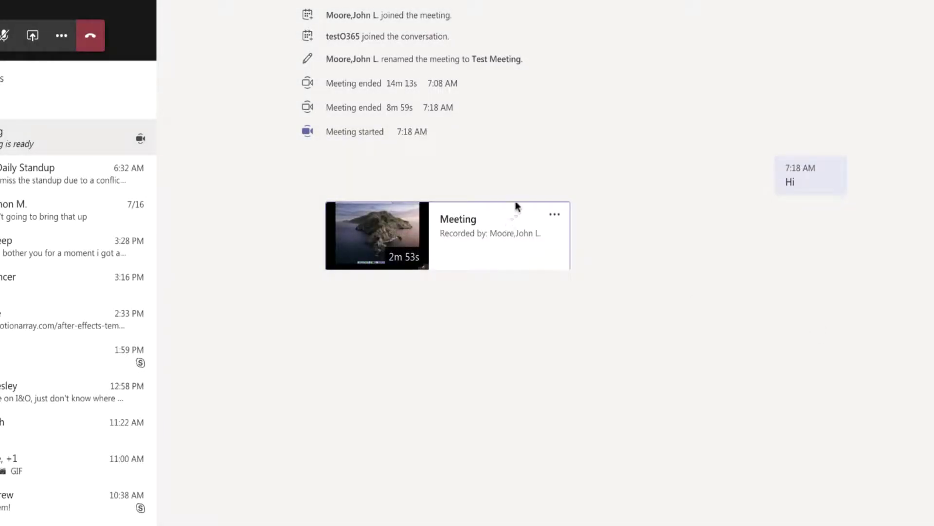
click(554, 215)
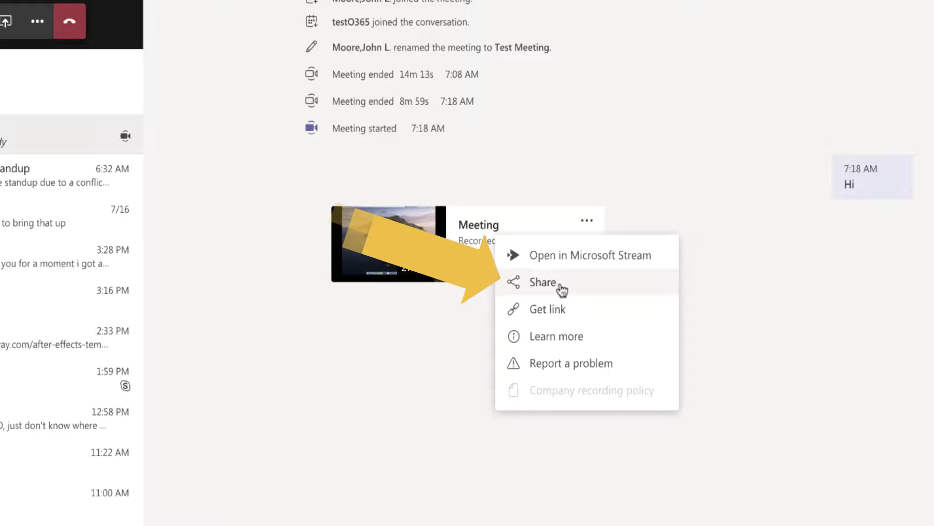
Share the meeting recording so everyone in the company can access it
click(561, 287)
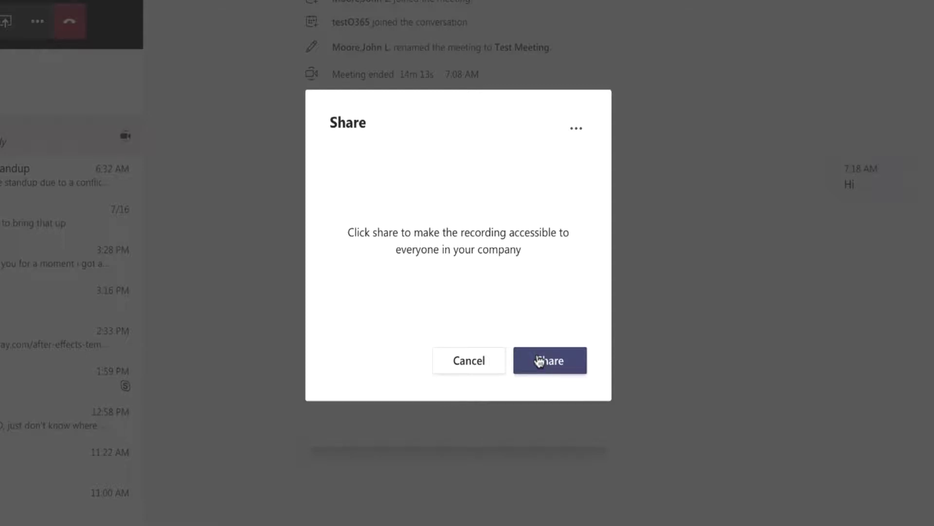
click(497, 366)
click(586, 224)
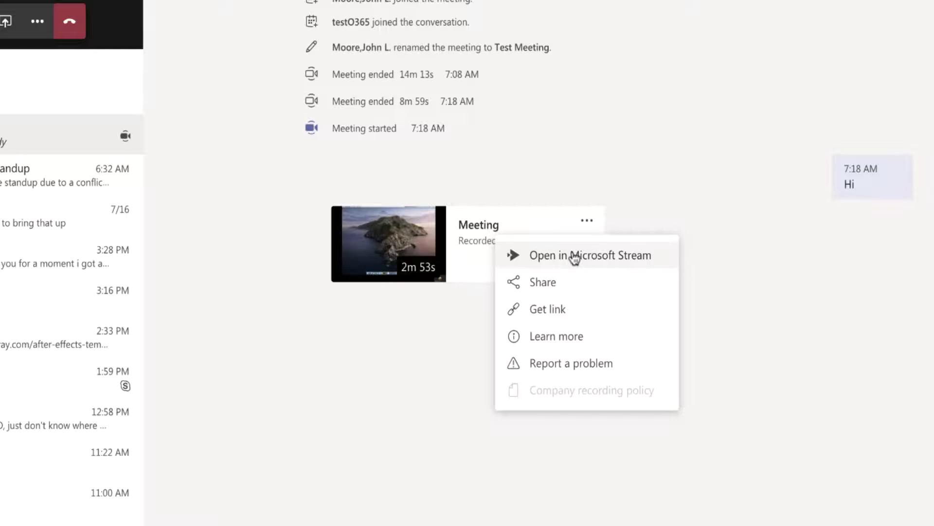
Open the Meeting recording as the Test Meeting video page in Microsoft Stream
click(587, 222)
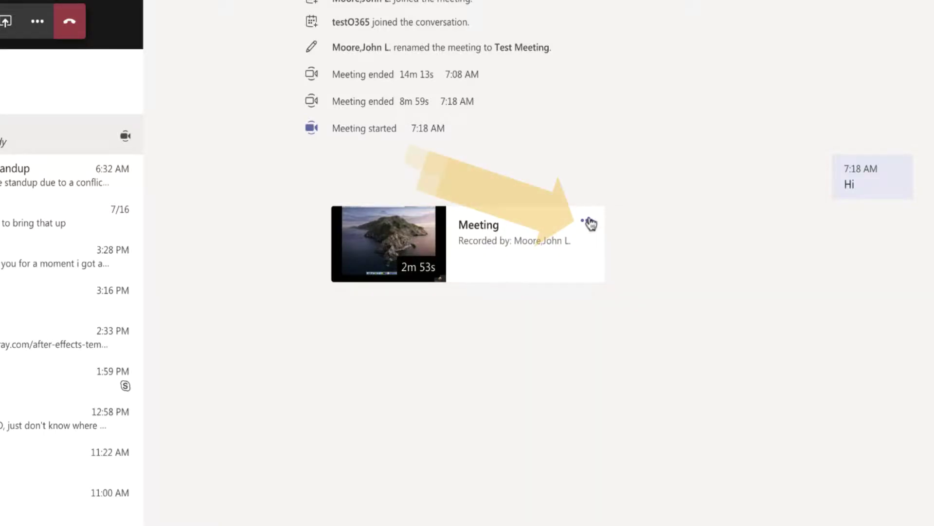
click(588, 226)
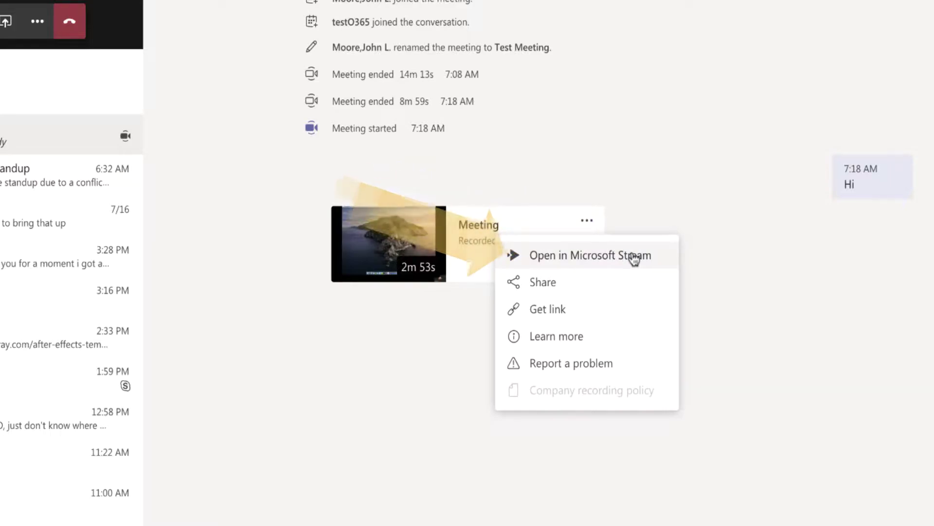
click(634, 259)
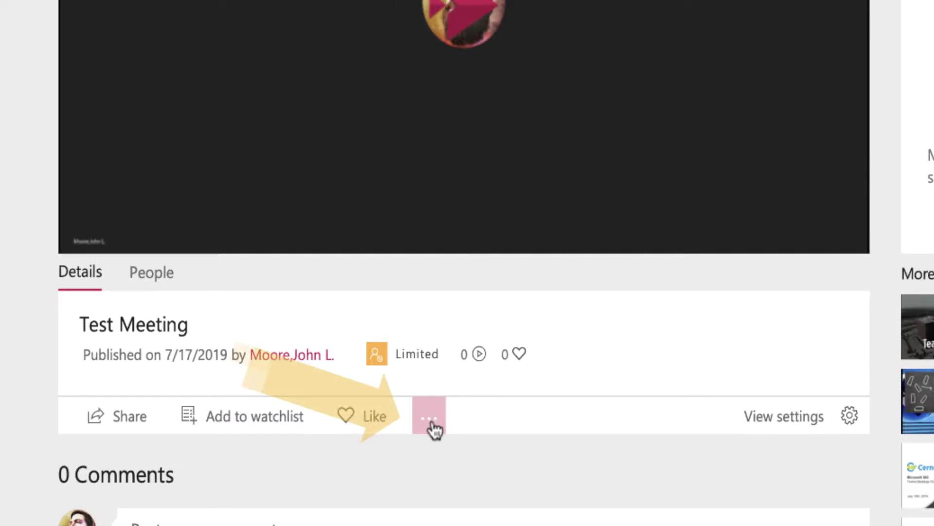
Download the original Test Meeting video, then reopen it in Stream from Teams
click(431, 425)
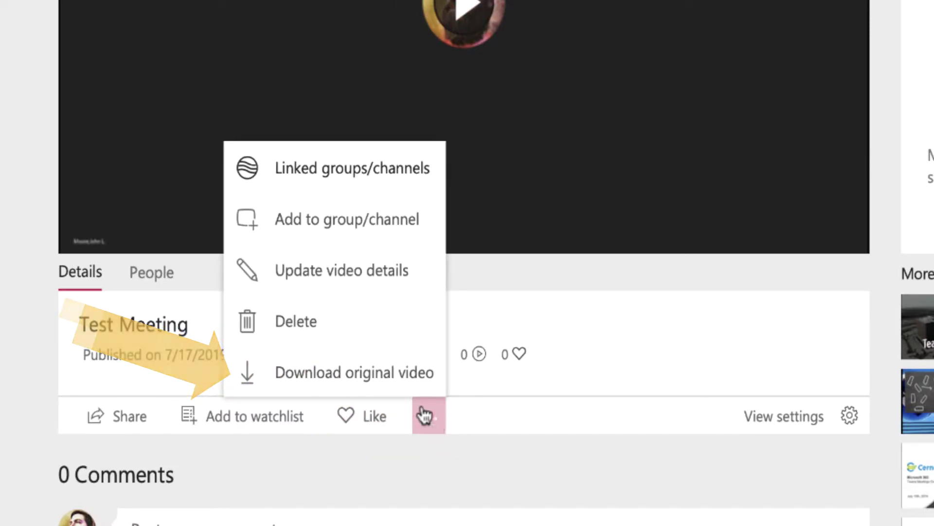
click(392, 383)
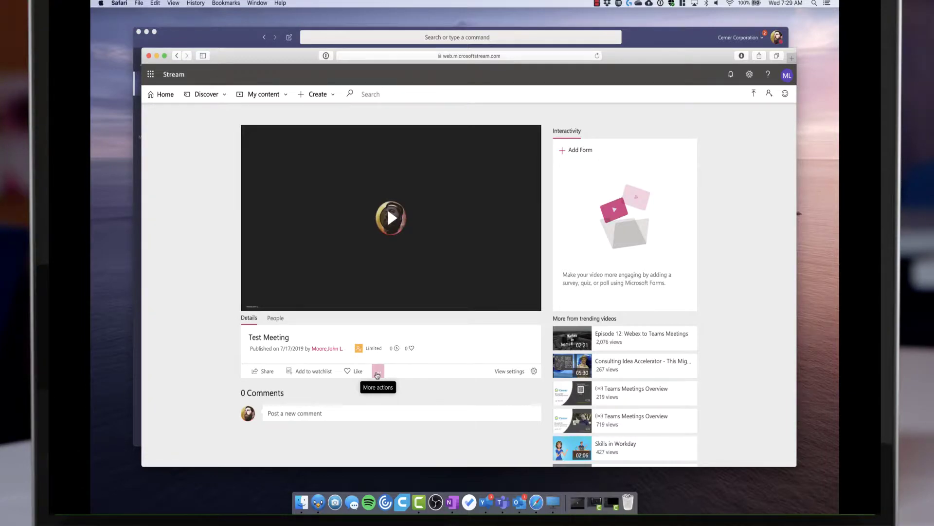
key(super+Tab)
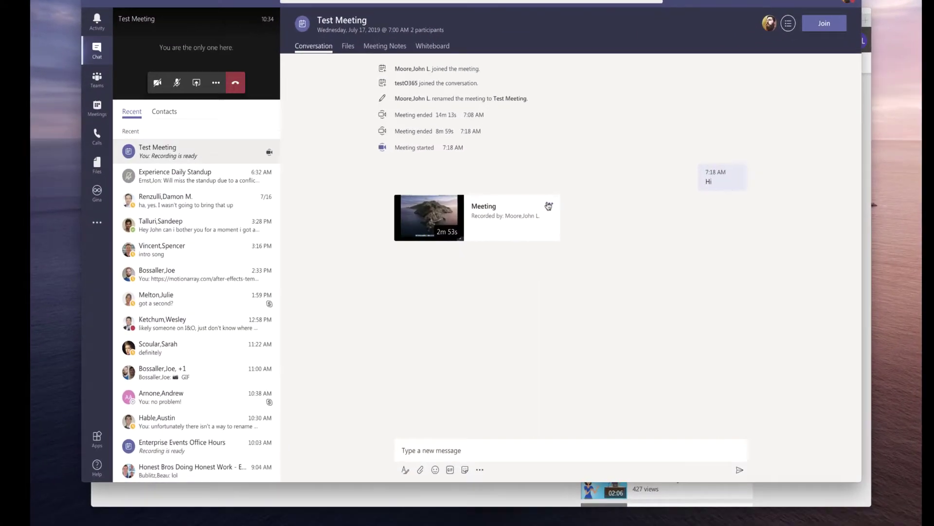
click(548, 206)
click(540, 223)
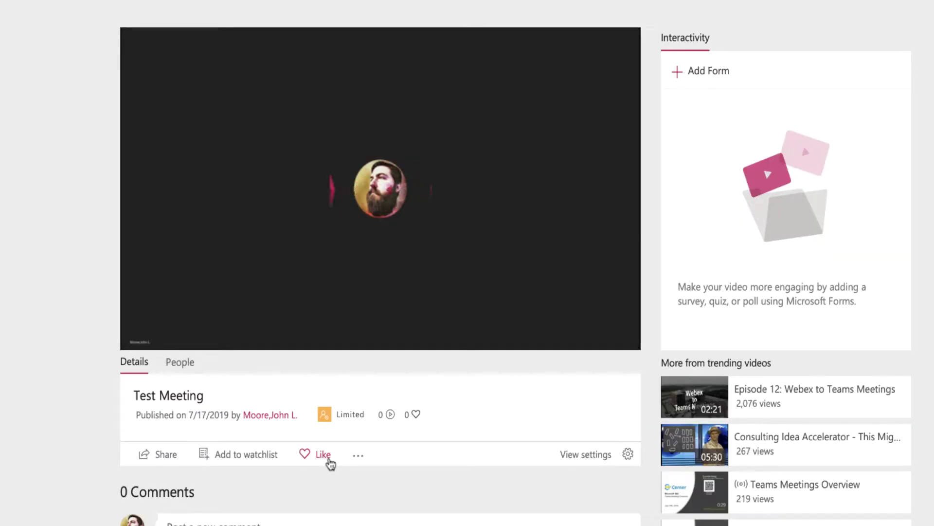
Add the Enterprise Mobility group as a viewer in the Test Meeting video's details
click(358, 454)
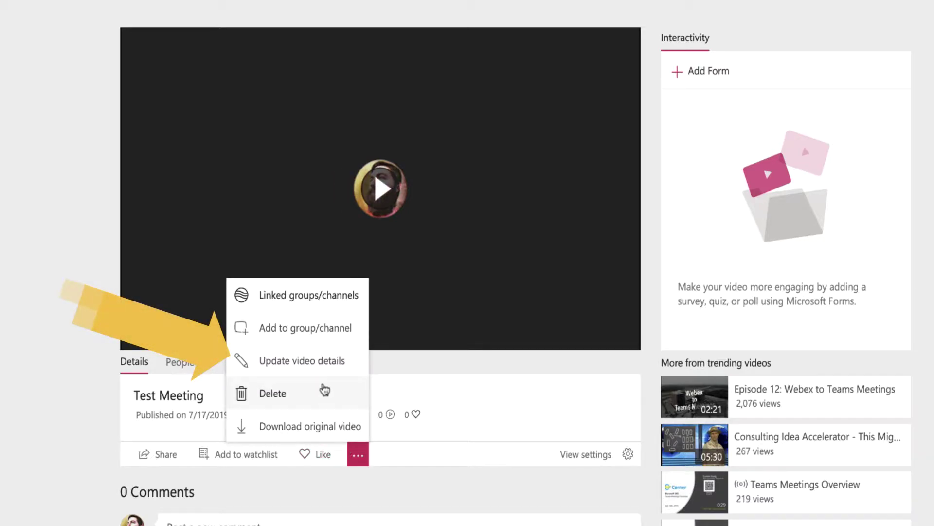
click(319, 363)
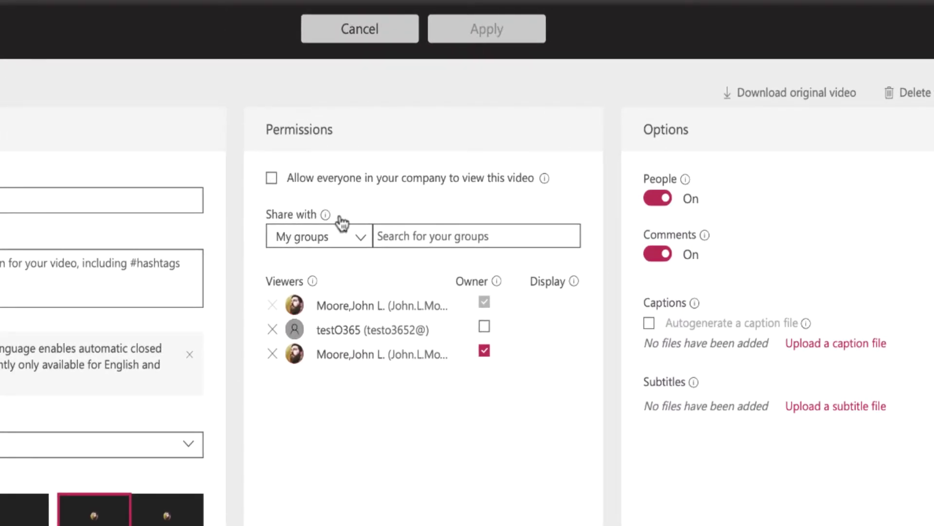
click(418, 237)
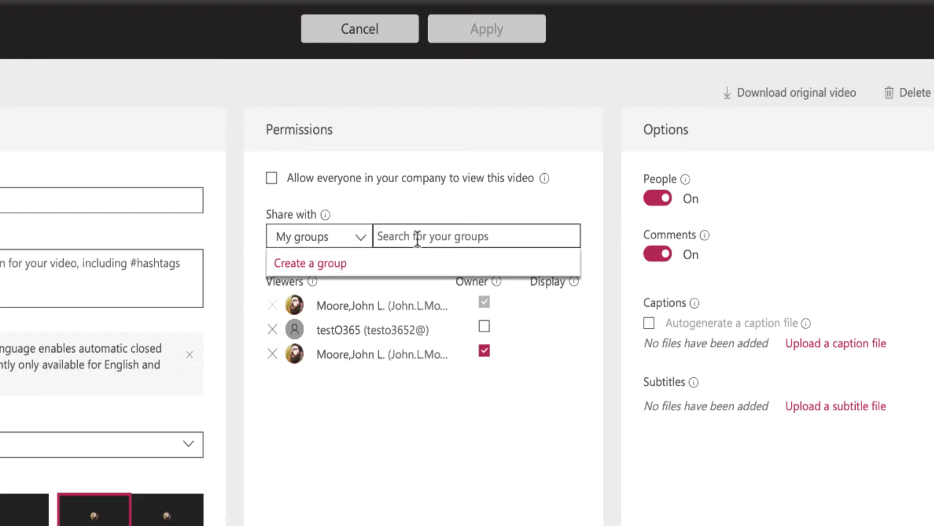
text(enterprise mobility)
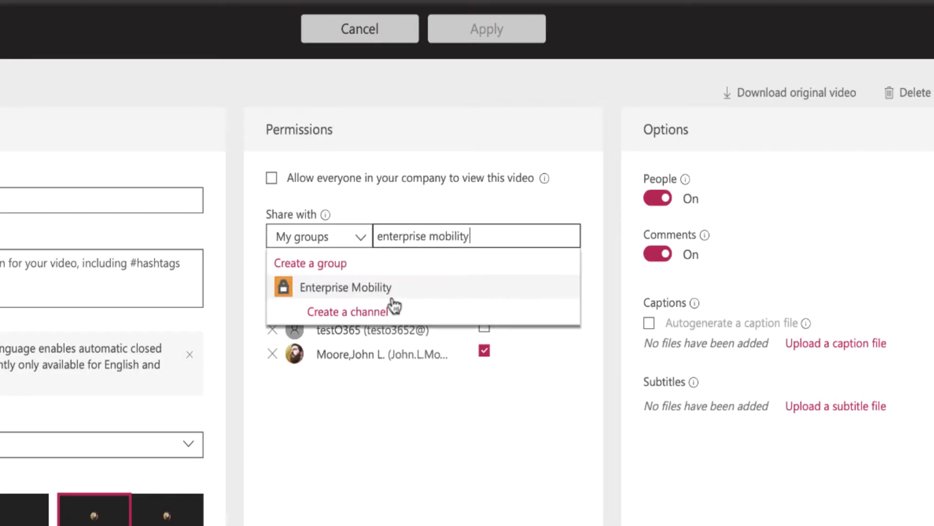
click(359, 286)
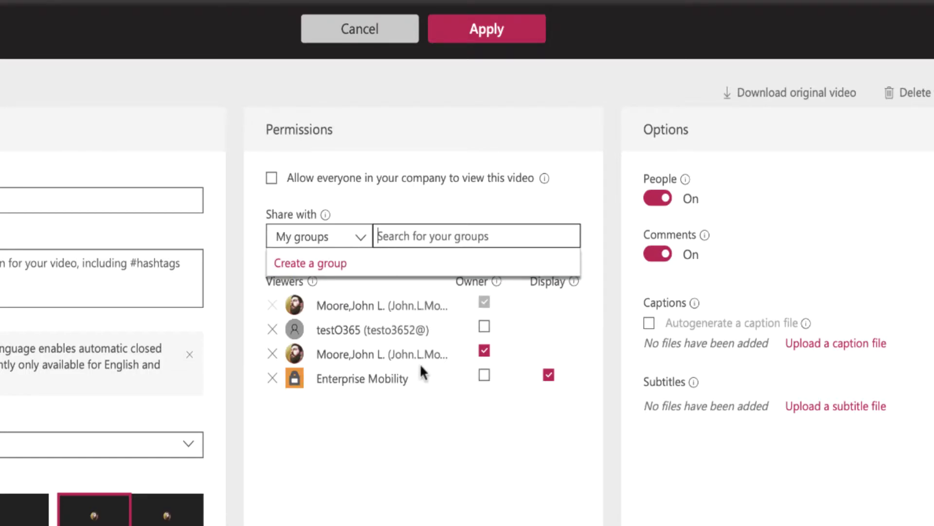
Add the Teams Tip Tuesday channel as a viewer, then switch Share with to People
click(354, 240)
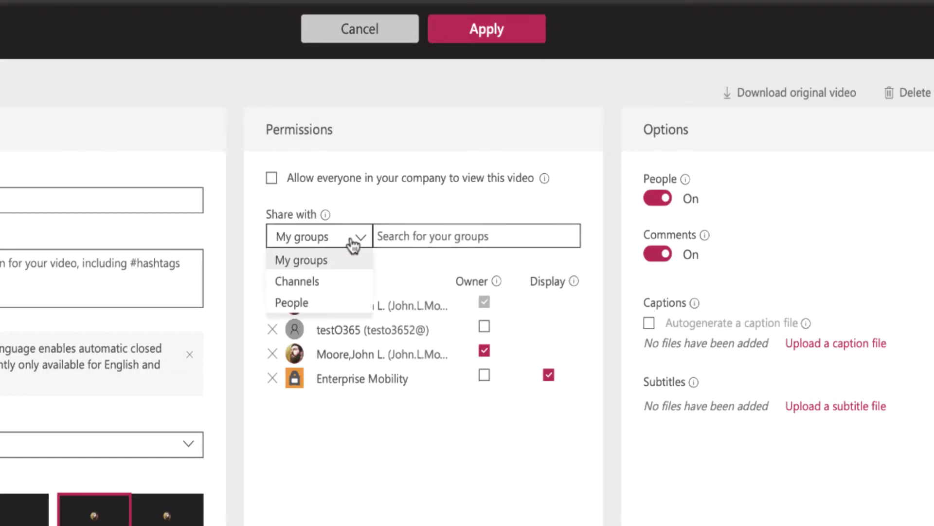
click(326, 282)
click(428, 236)
text(teams tip tue)
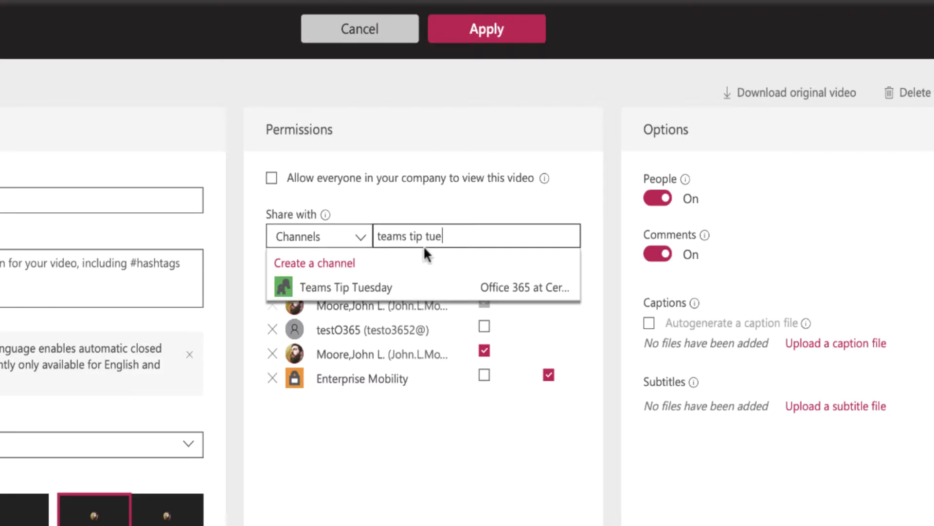
click(404, 286)
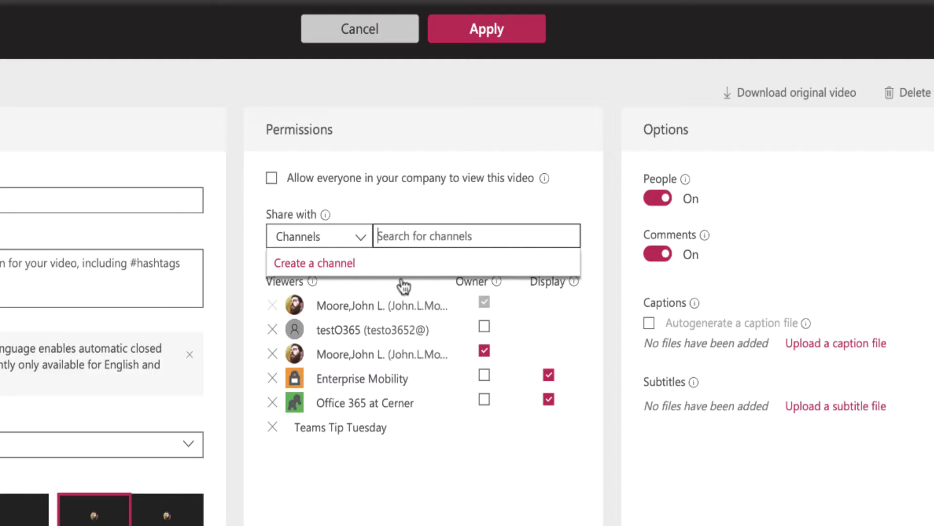
click(323, 235)
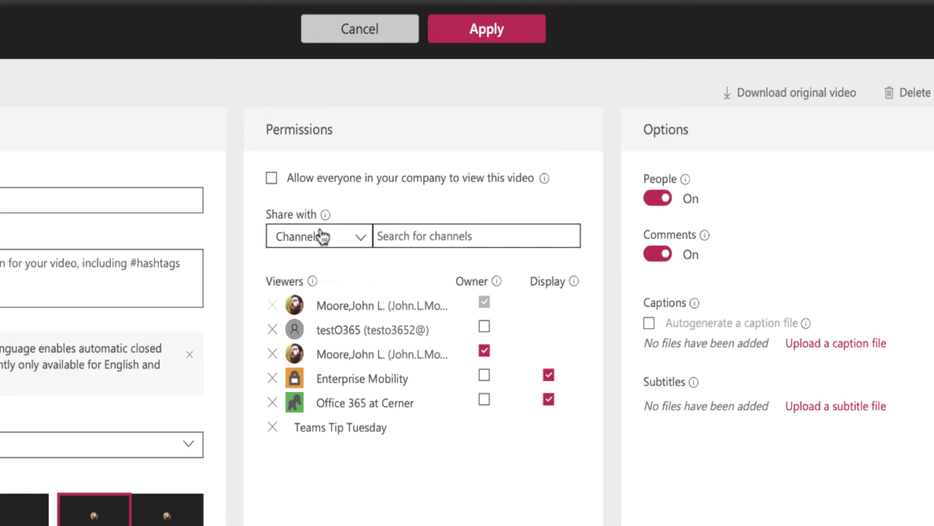
click(310, 303)
click(466, 233)
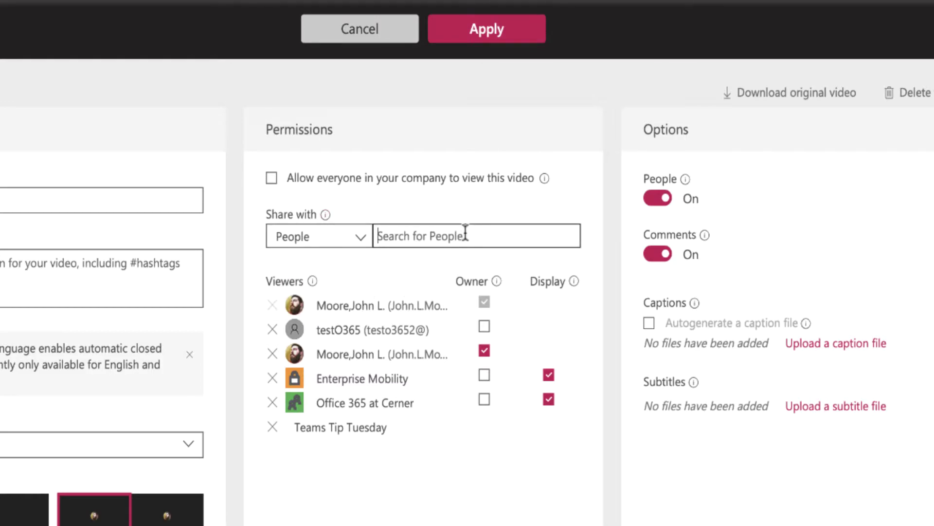
Search for a colleague by name and add them to the video's viewers
text(berwa)
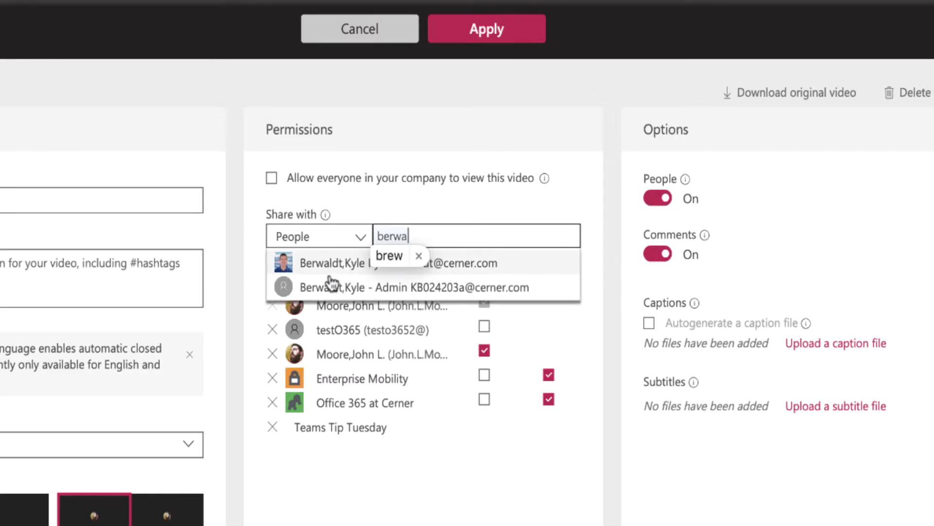
click(328, 265)
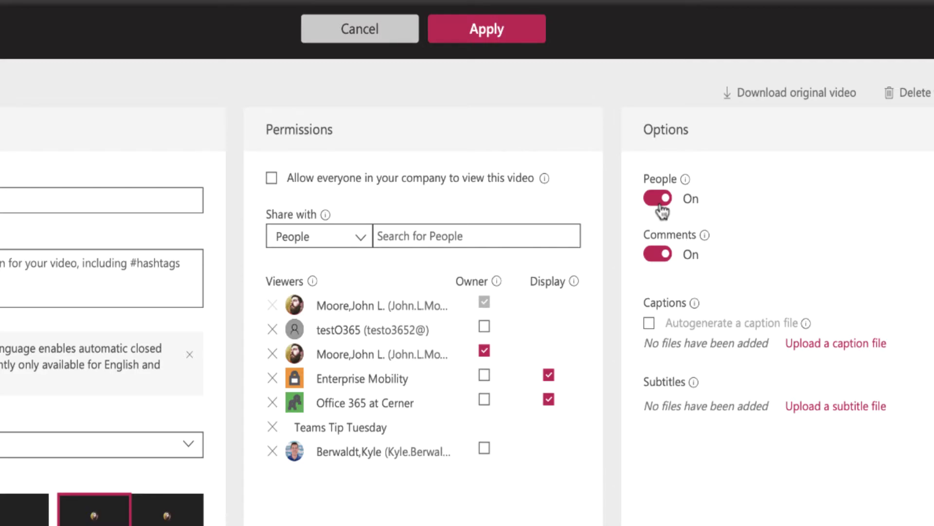
Apply the updated permissions and view the Test Meeting video's People information
click(528, 39)
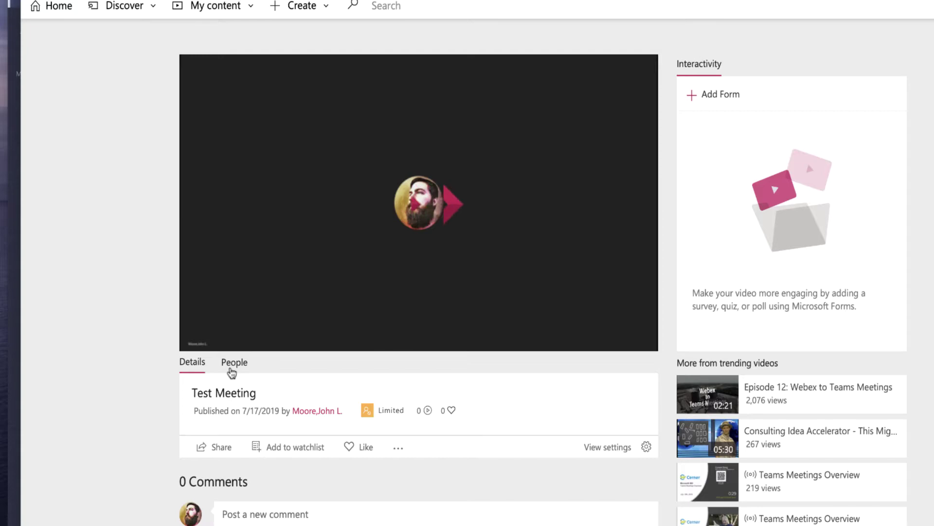
click(232, 371)
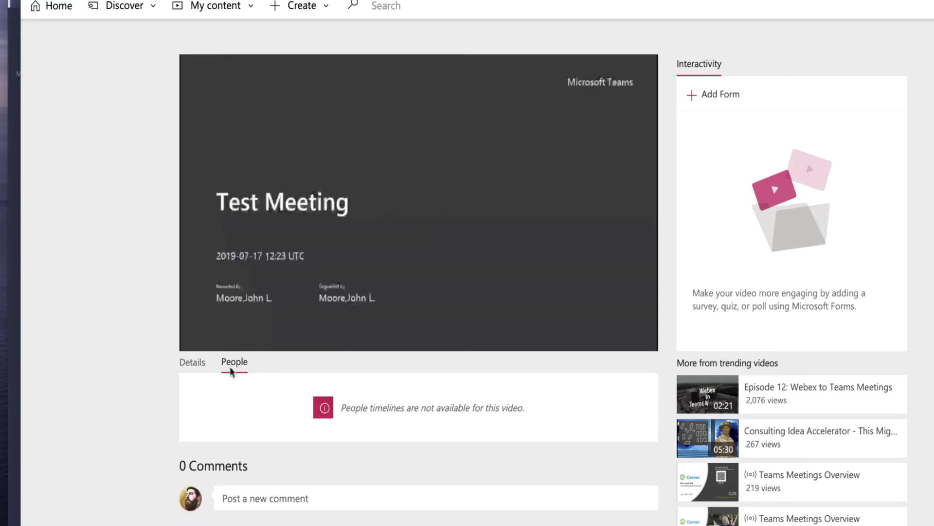